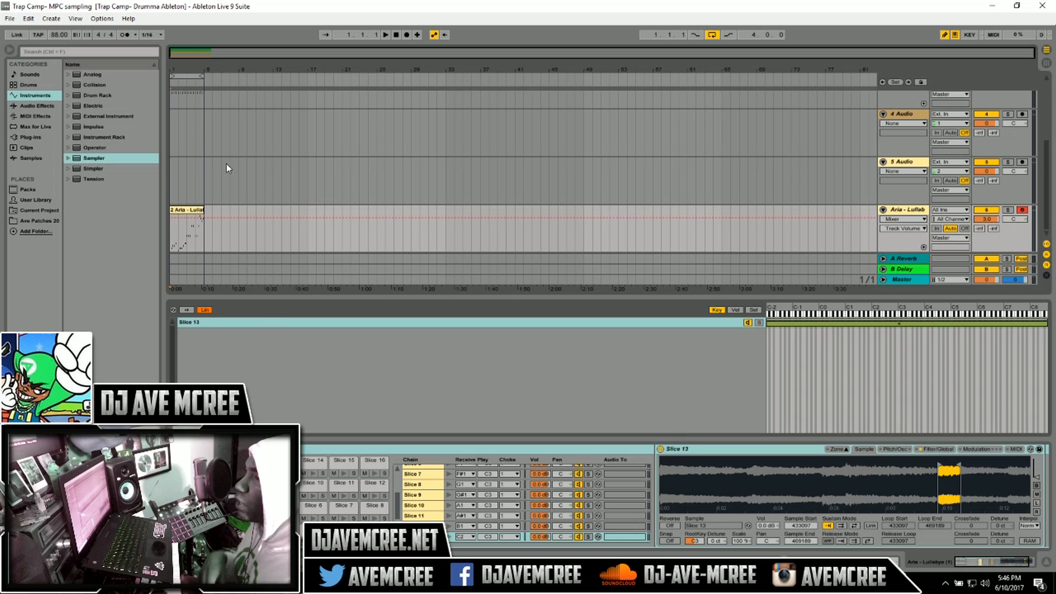
Create a new Live Set and show it in Arrangement View
left_click(13, 22)
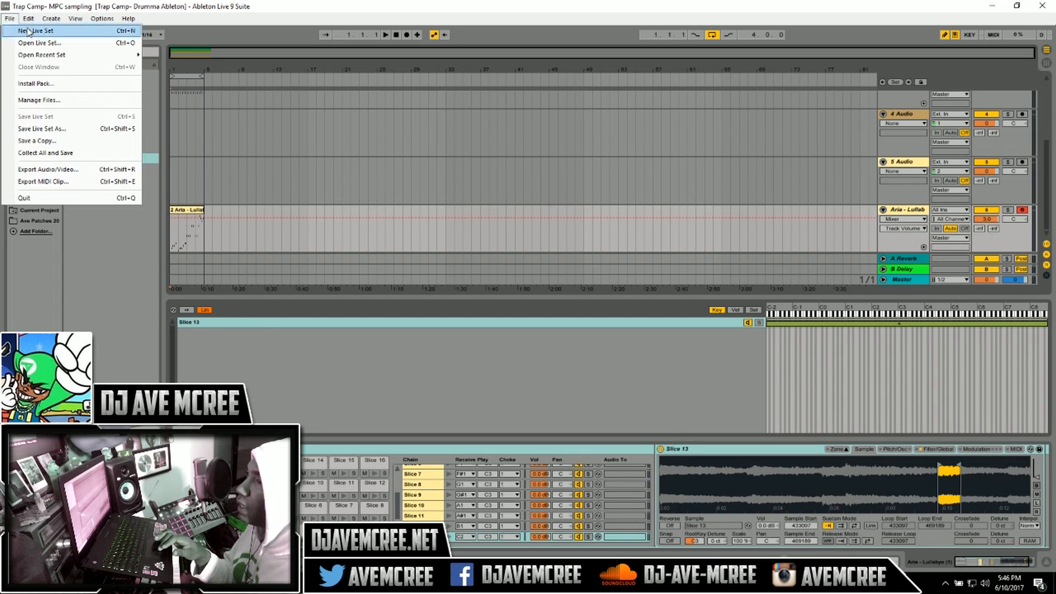
left_click(28, 29)
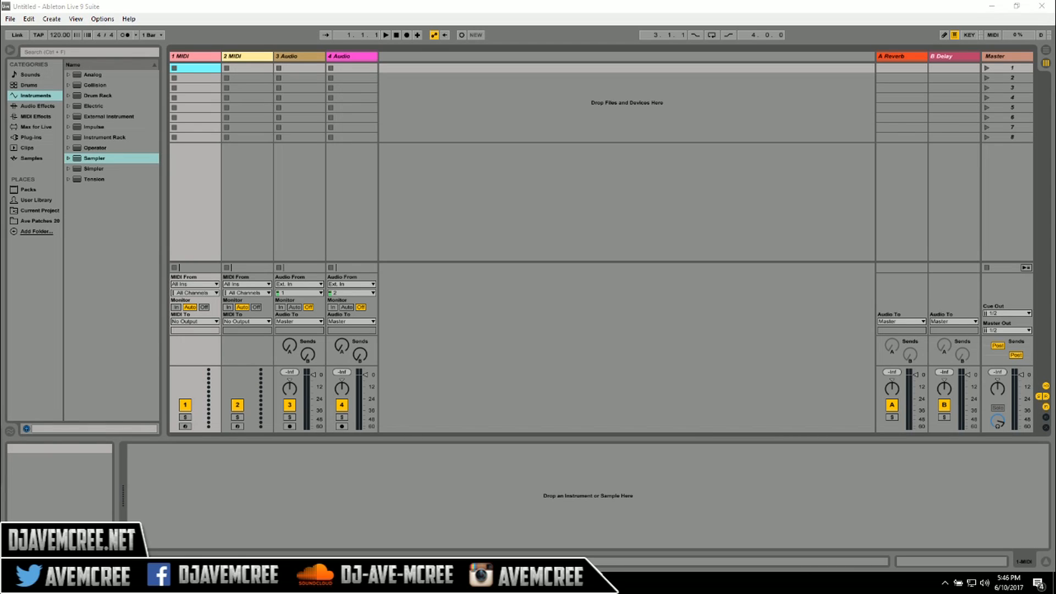
left_click(779, 4)
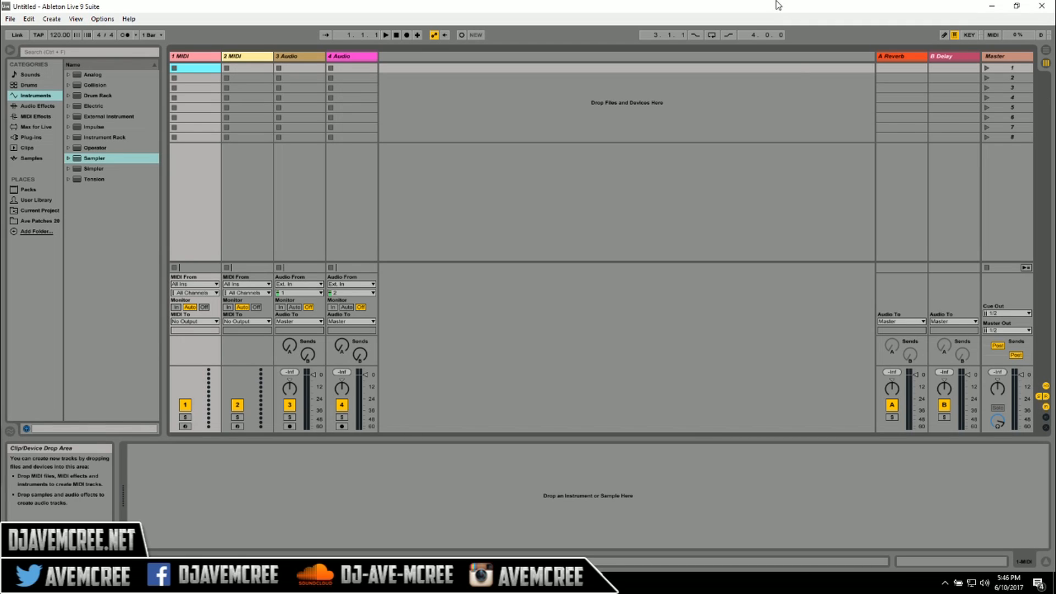
key("Tab")
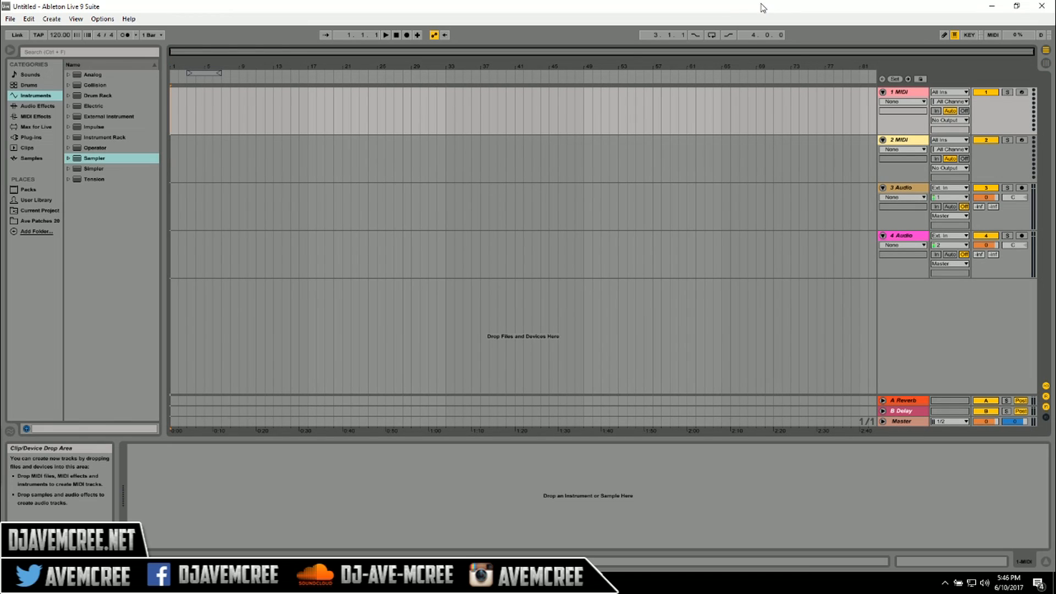
Load an empty Drum Rack onto the first MIDI track and place a Sampler on its C1 pad
left_click(29, 87)
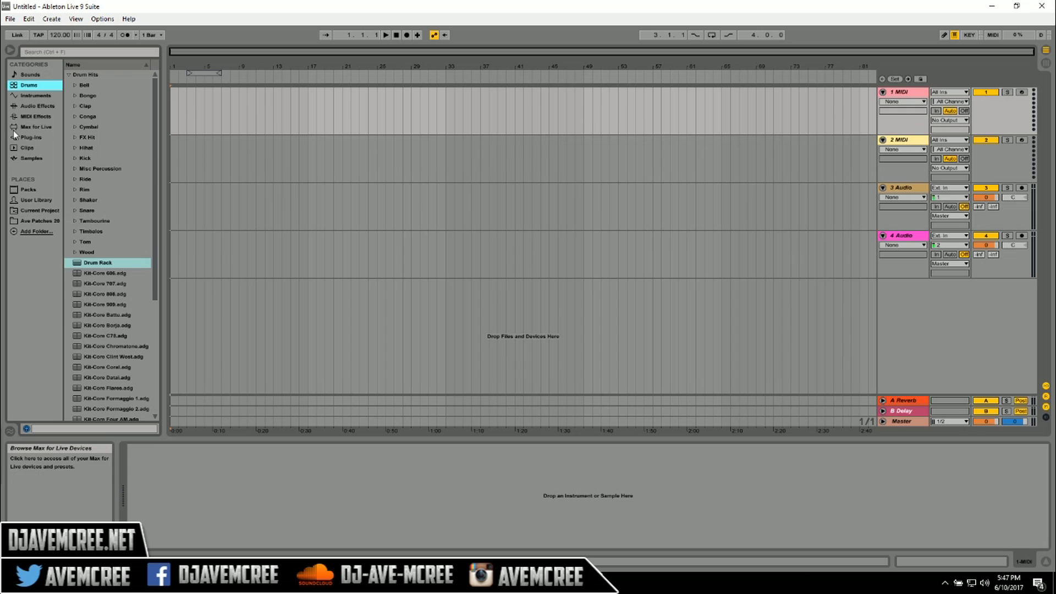
left_click_drag(94, 261, 906, 122)
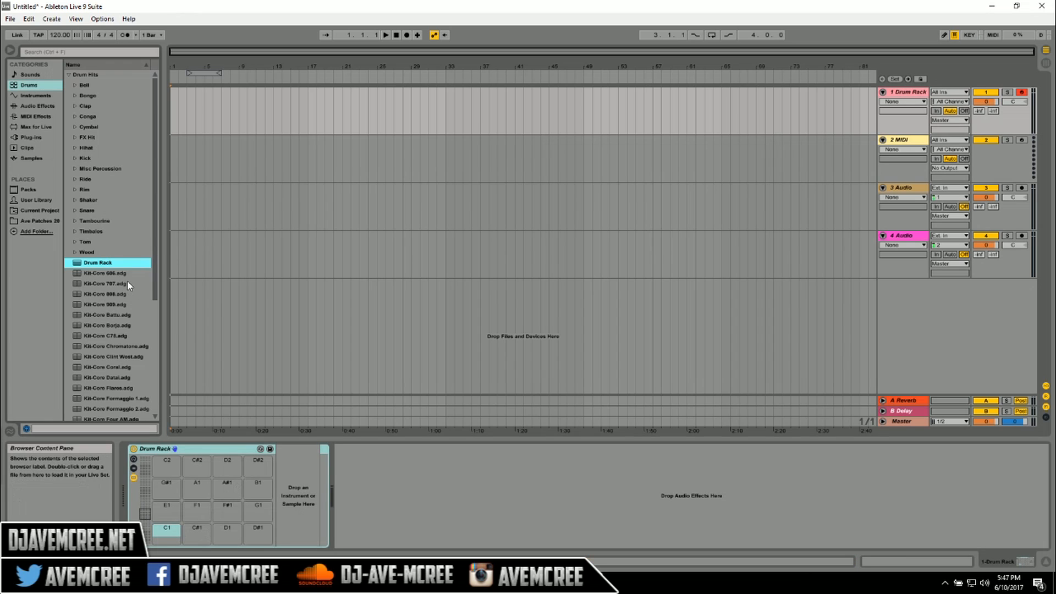
left_click(31, 94)
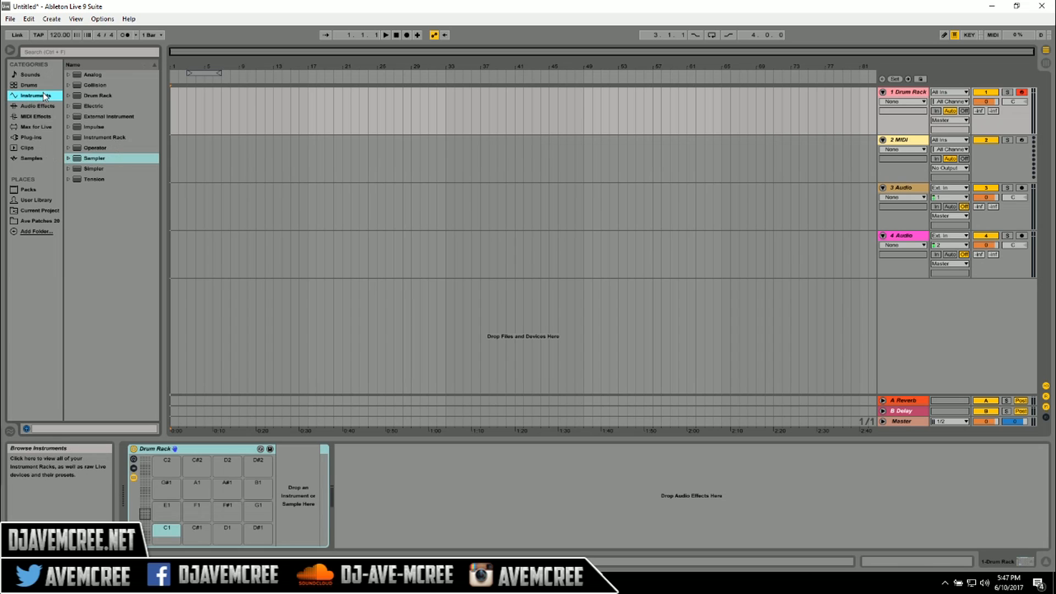
left_click_drag(92, 159, 172, 535)
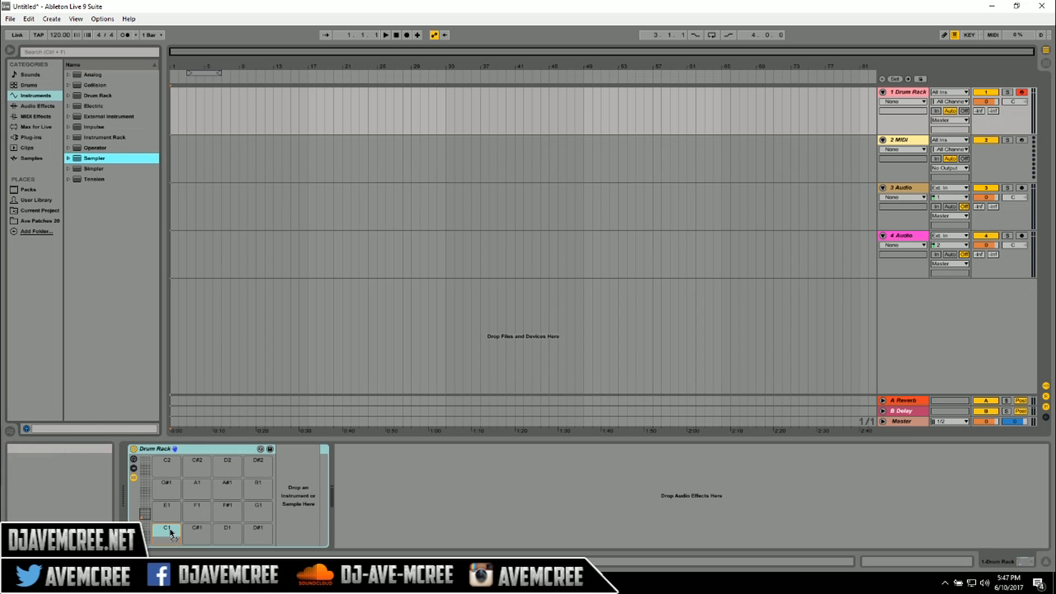
left_click_drag(172, 533, 172, 533)
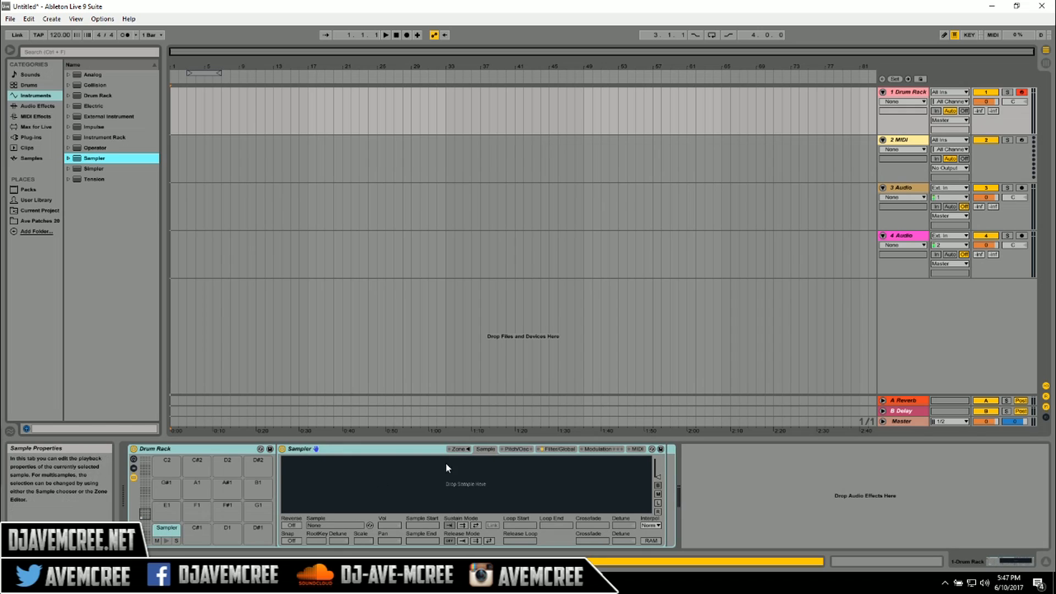
Show the Drum Rack's macro controls, chain list and input/output settings, and assign the Sampler chain to choke group 1
left_click(519, 450)
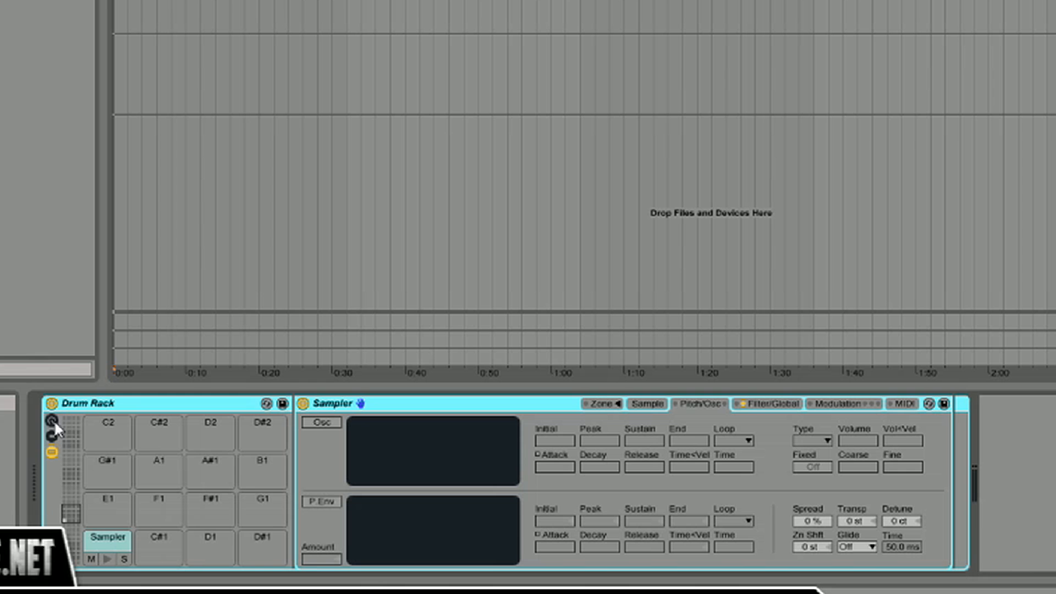
left_click(135, 462)
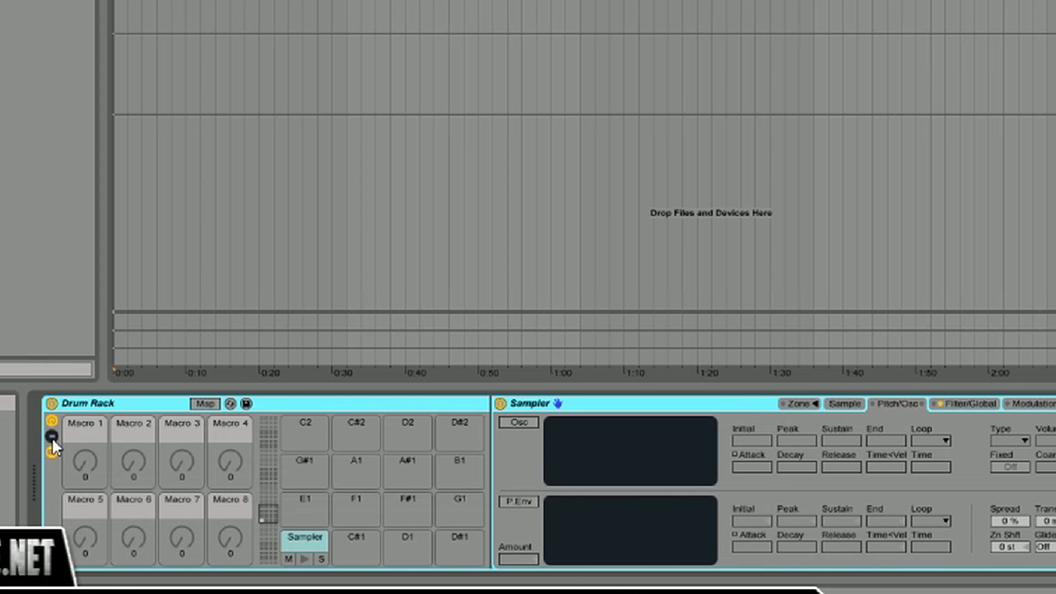
left_click(51, 438)
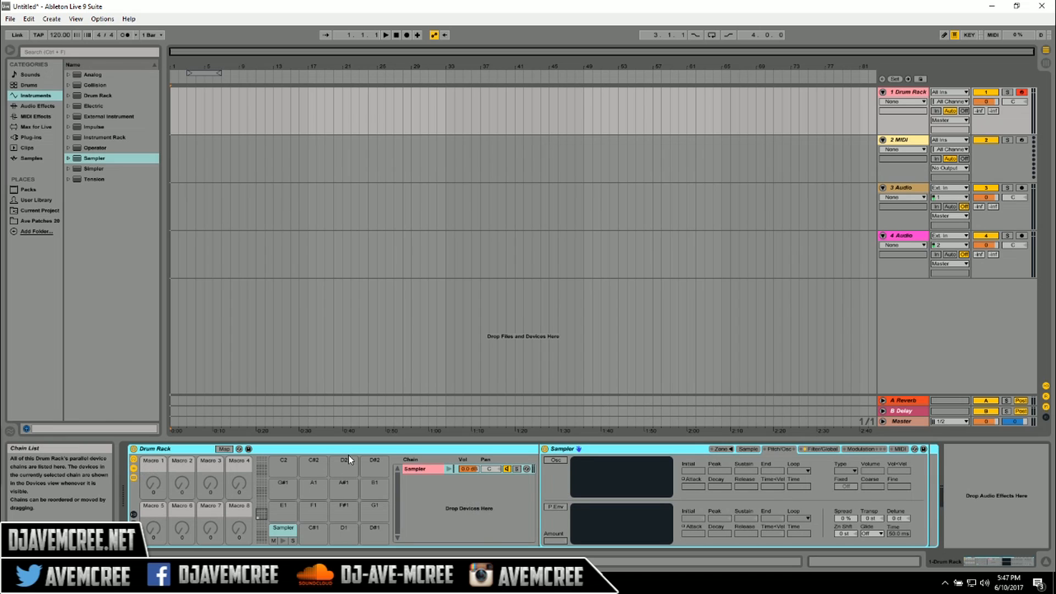
left_click(133, 515)
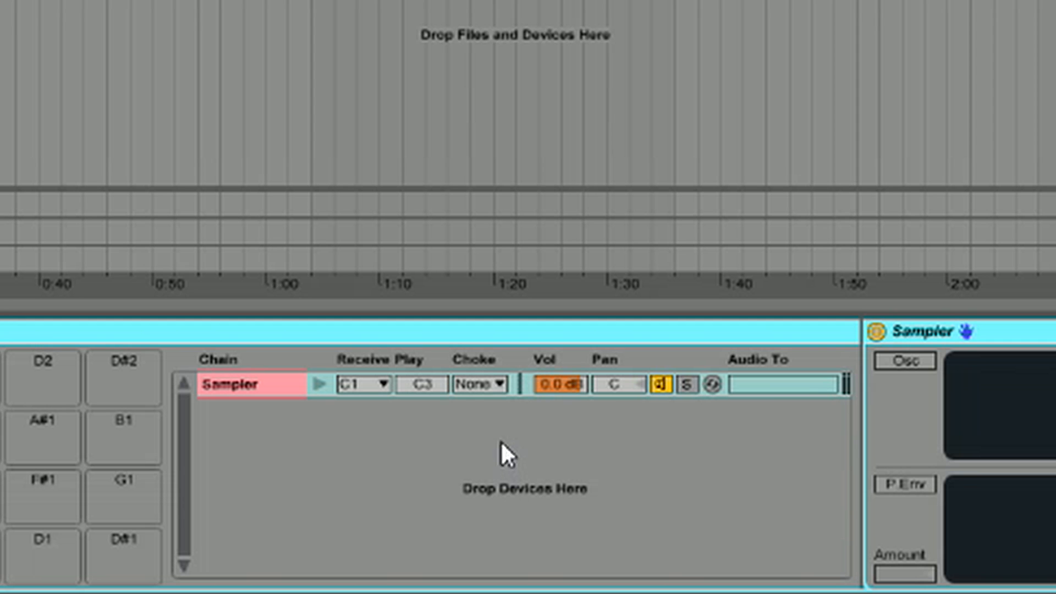
left_click(499, 385)
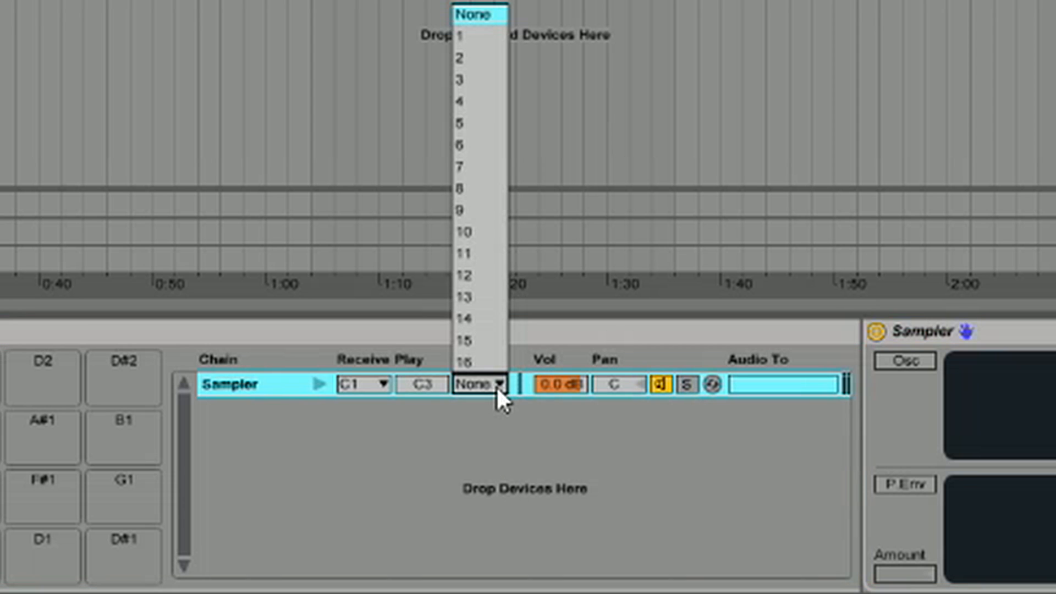
left_click(467, 45)
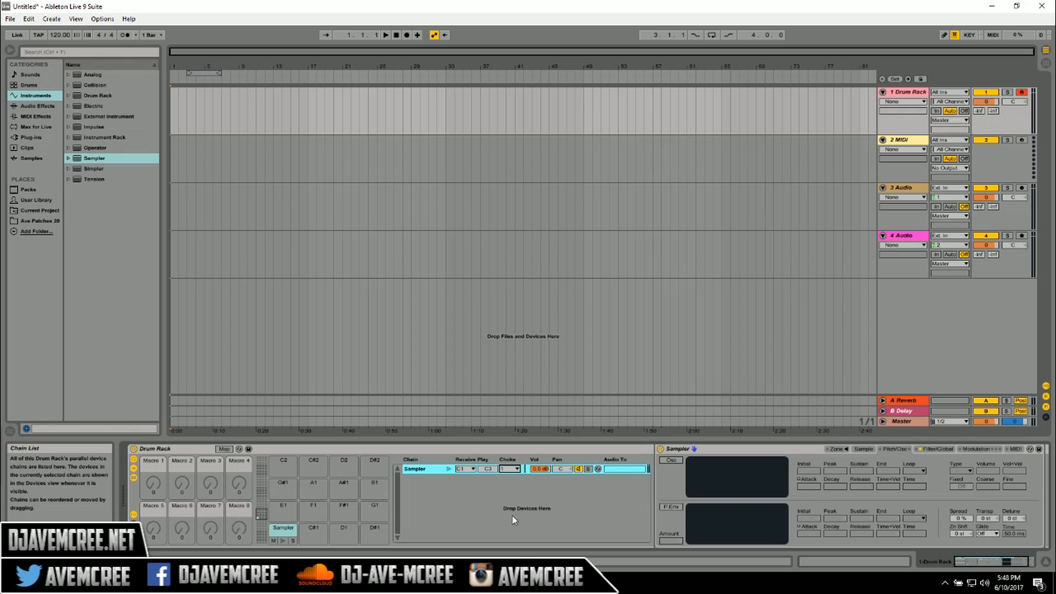
Set the release of the Sampler's volume envelope to 60.0 s
left_click(937, 450)
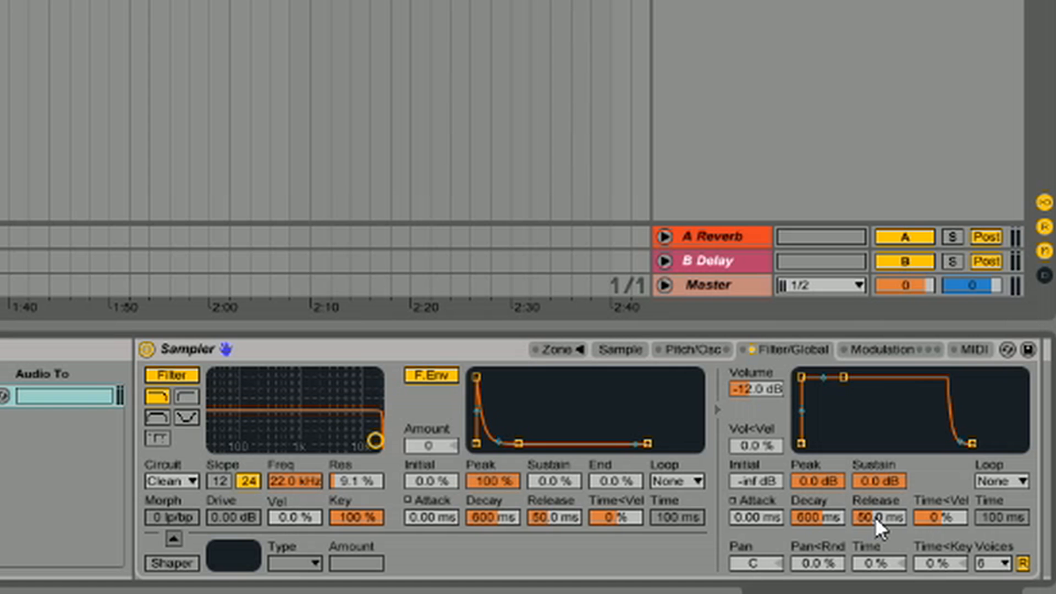
left_click_drag(975, 521, 976, 495)
left_click_drag(881, 517, 880, 478)
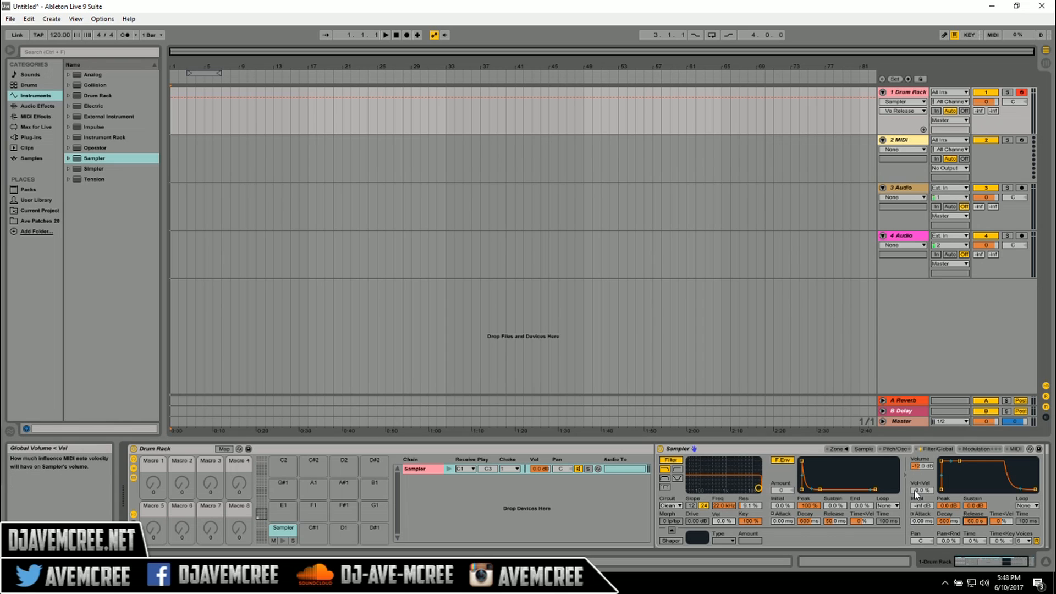
Set the Sampler's Vol<Vel amount to 52 %
left_click_drag(916, 494, 917, 470)
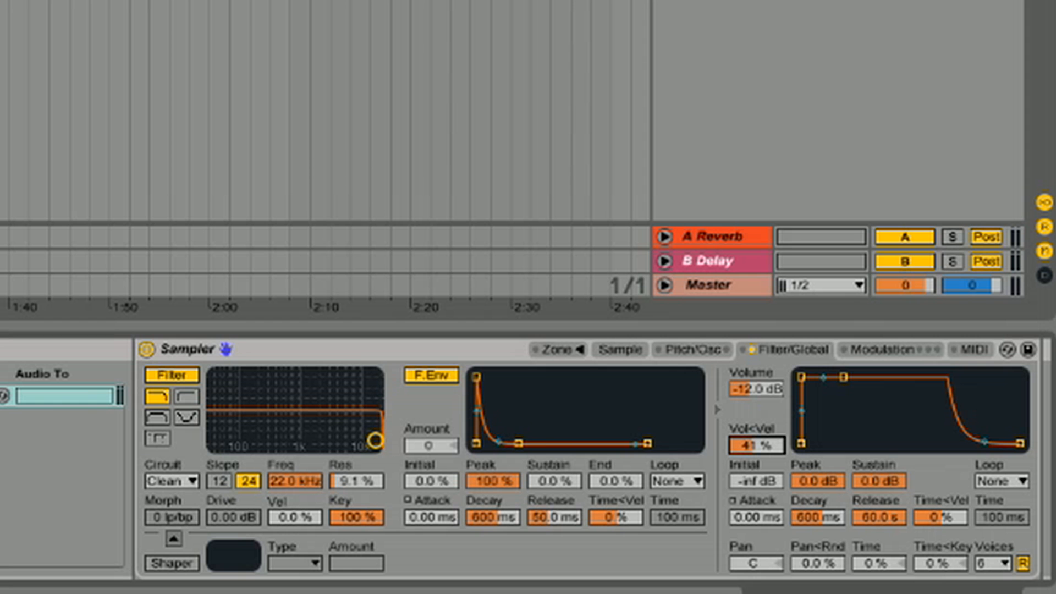
left_click_drag(756, 445, 740, 446)
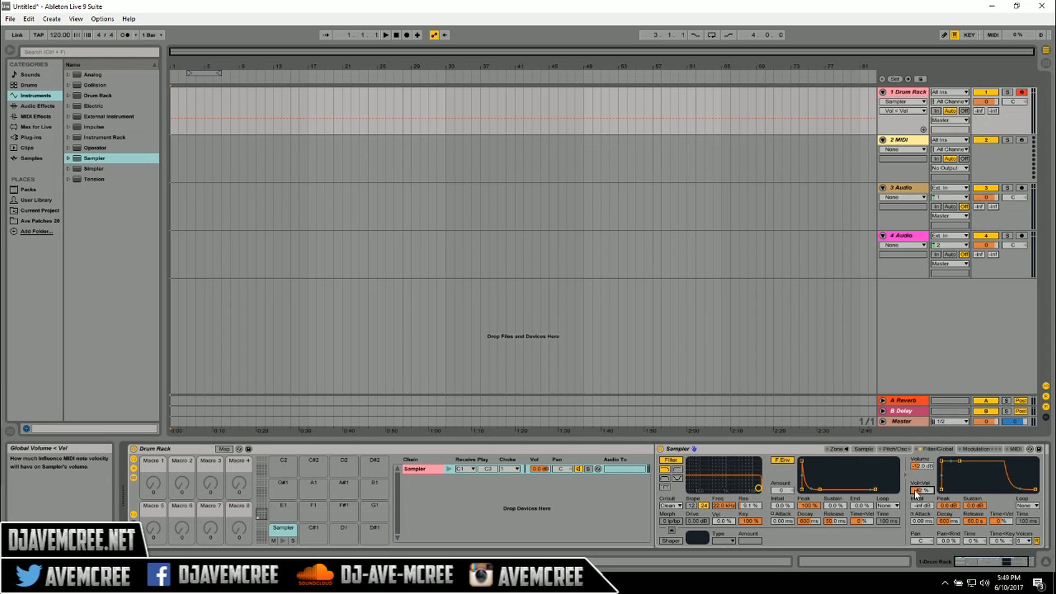
left_click(915, 491)
left_click_drag(916, 491, 916, 489)
Map the Sampler's Transpose parameter to Macro 1 and set that macro to 0 st
left_click(867, 452)
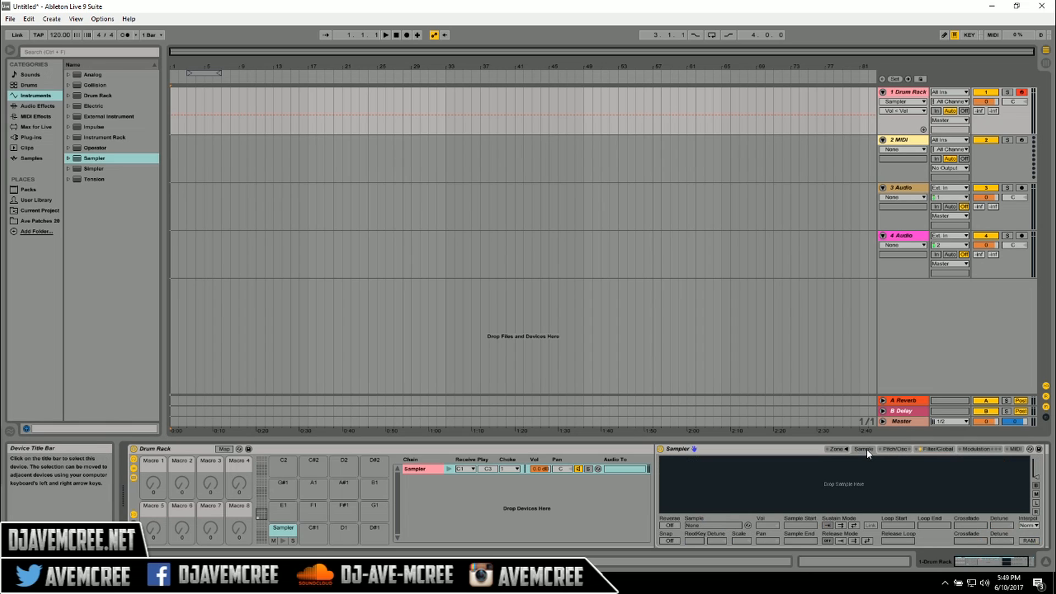
left_click(888, 451)
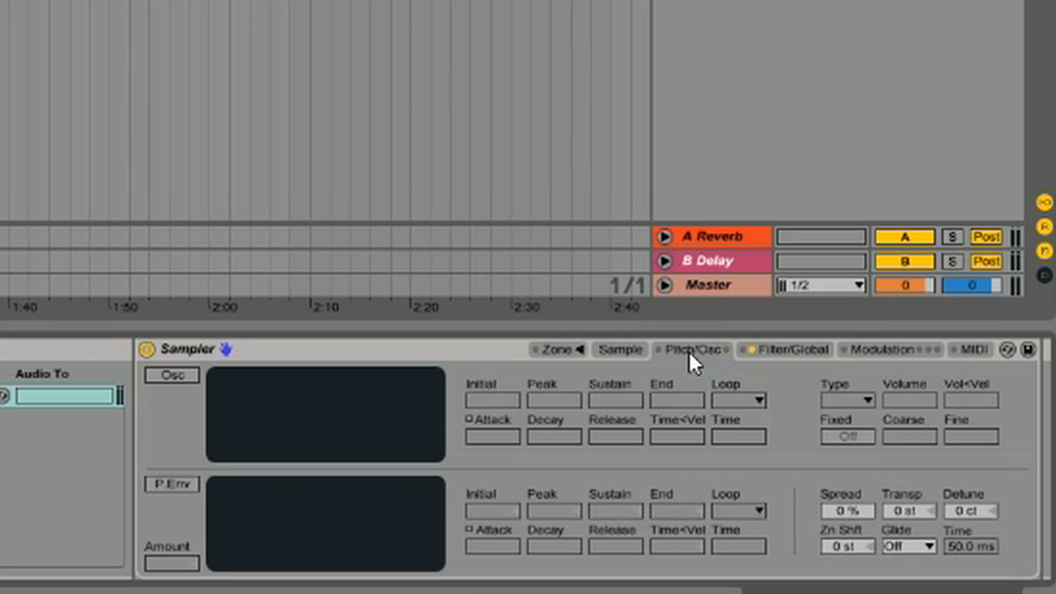
right_click(911, 511)
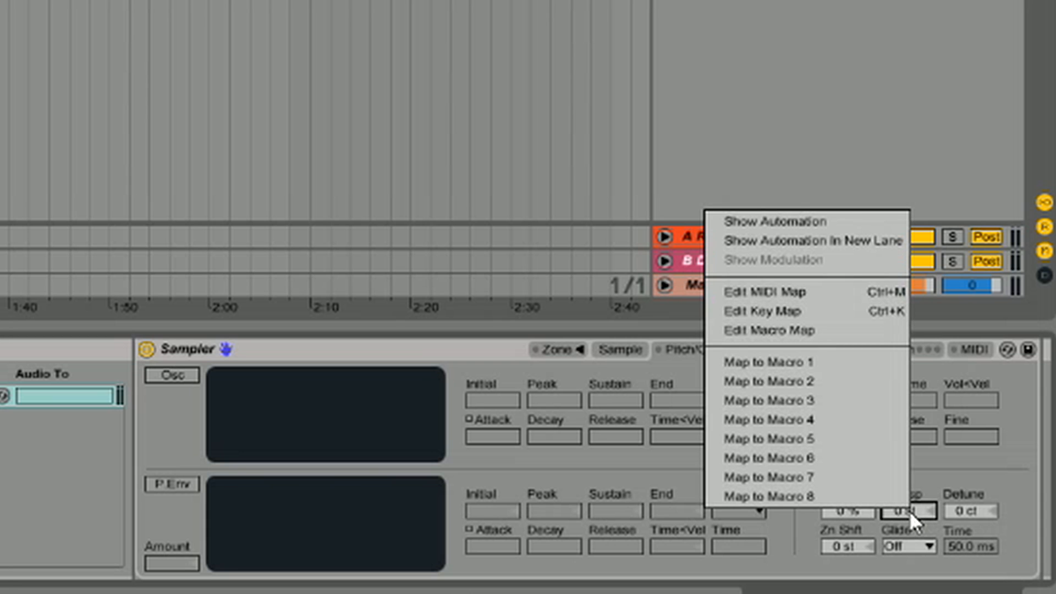
left_click(856, 372)
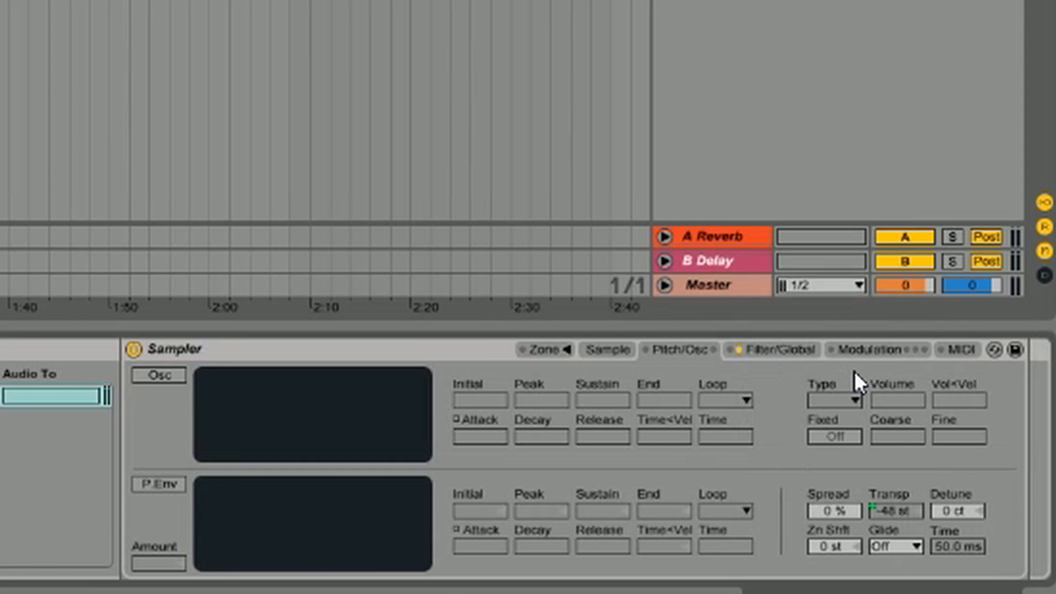
left_click_drag(146, 486, 146, 451)
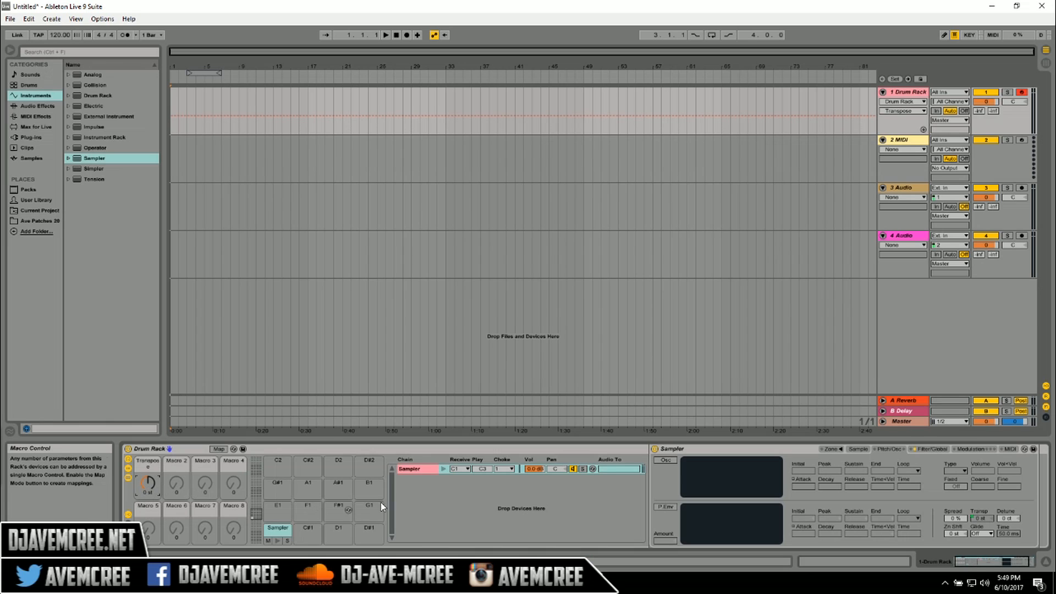
Map the Sampler's filter frequency to Macro 2
left_click(934, 449)
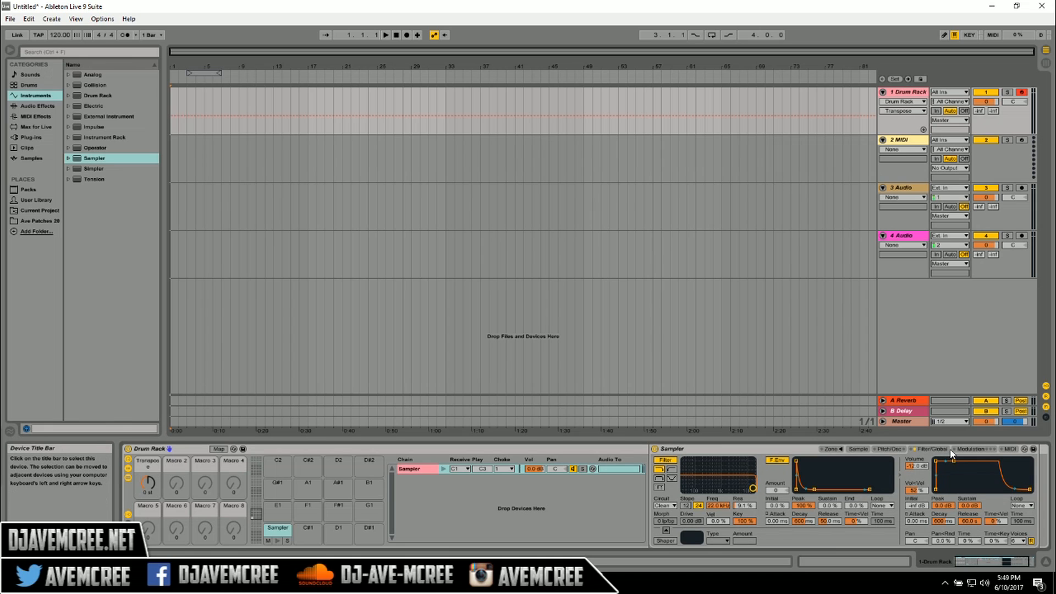
left_click(968, 449)
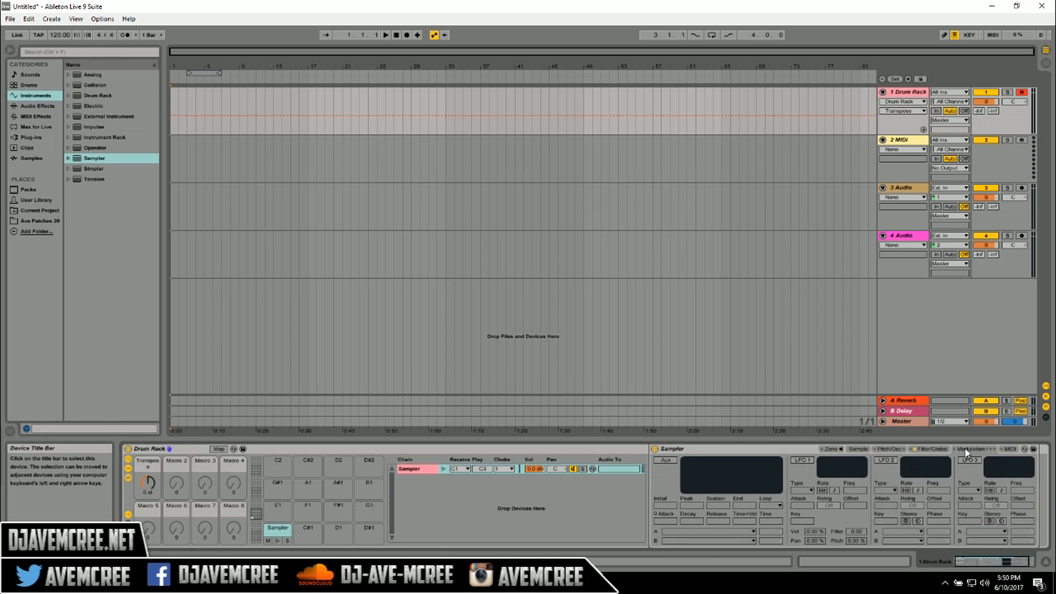
left_click(925, 450)
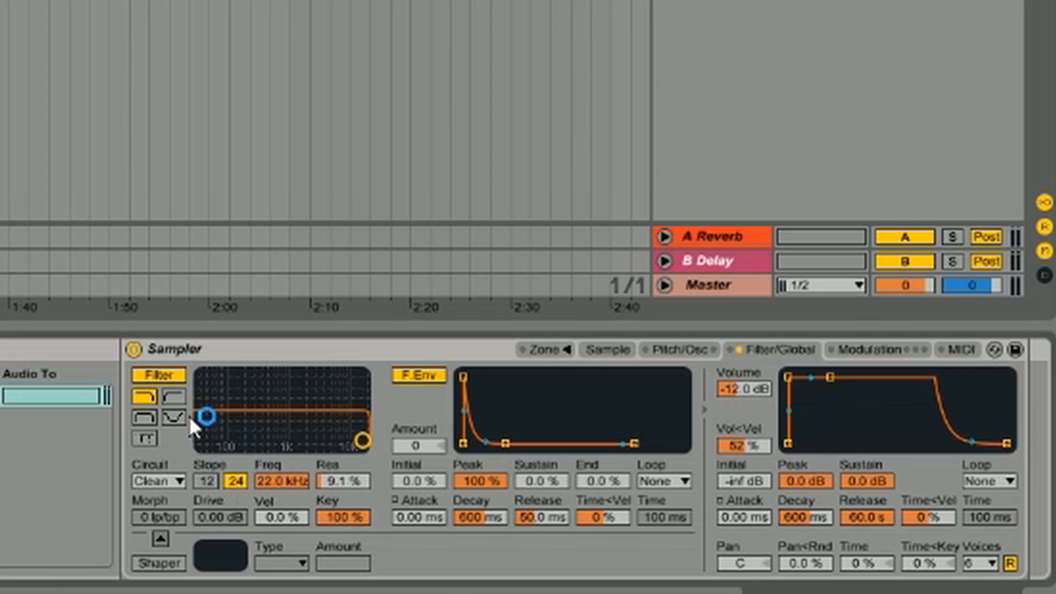
right_click(280, 478)
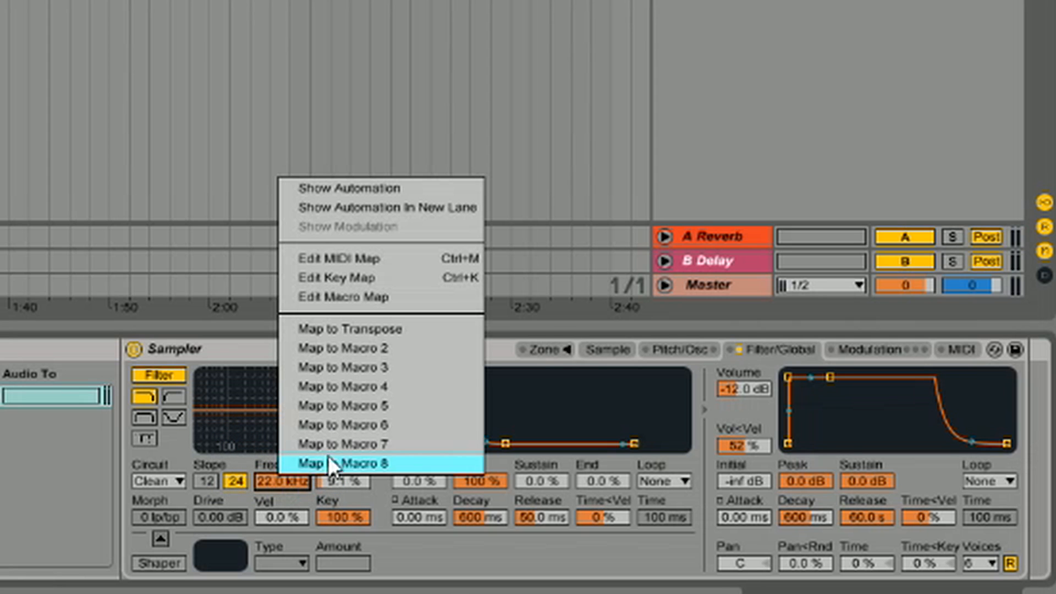
left_click(362, 347)
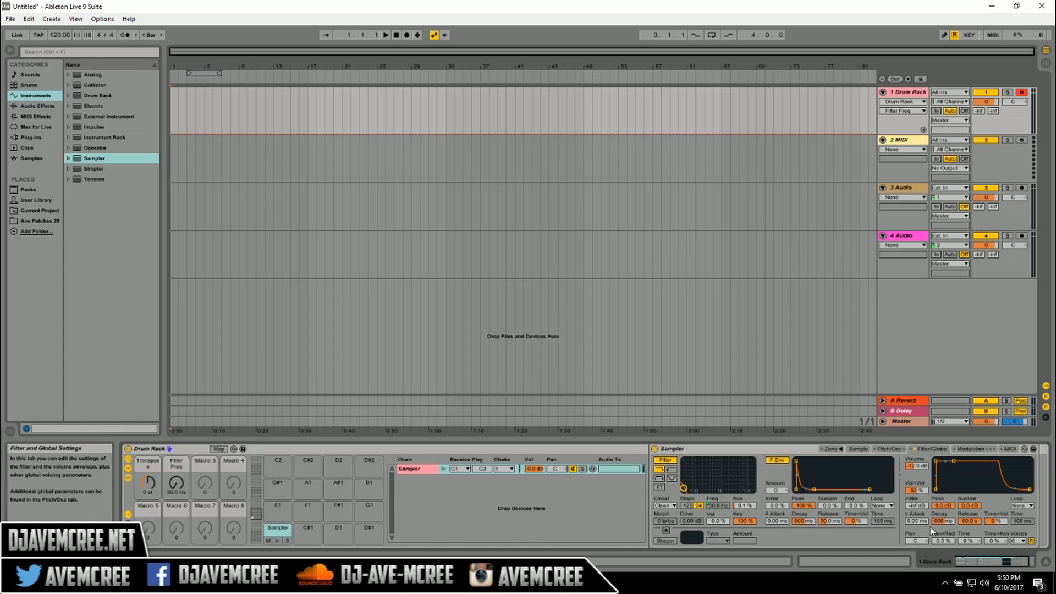
left_click(892, 449)
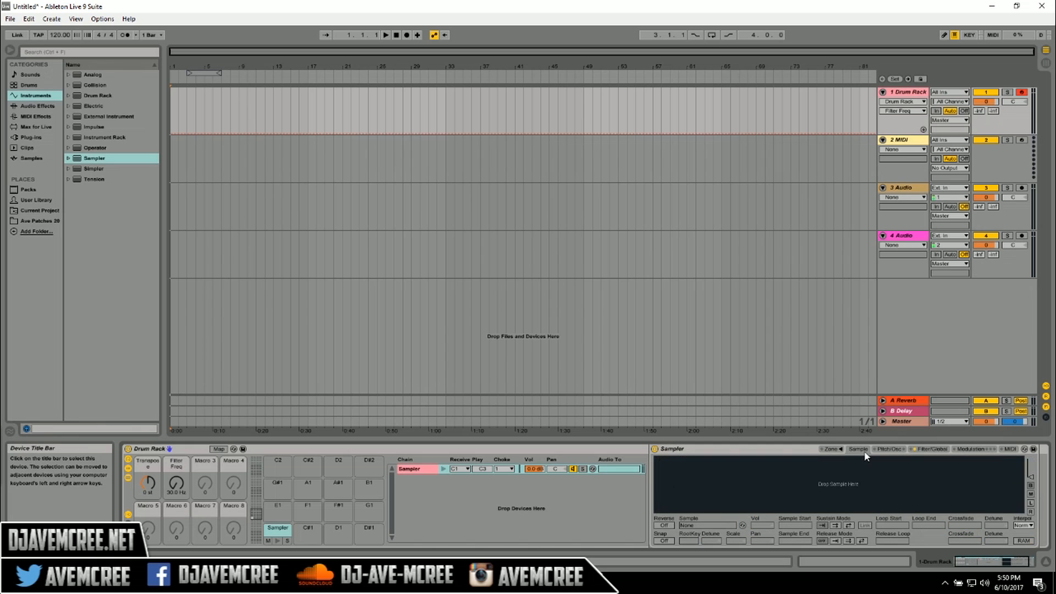
left_click(926, 449)
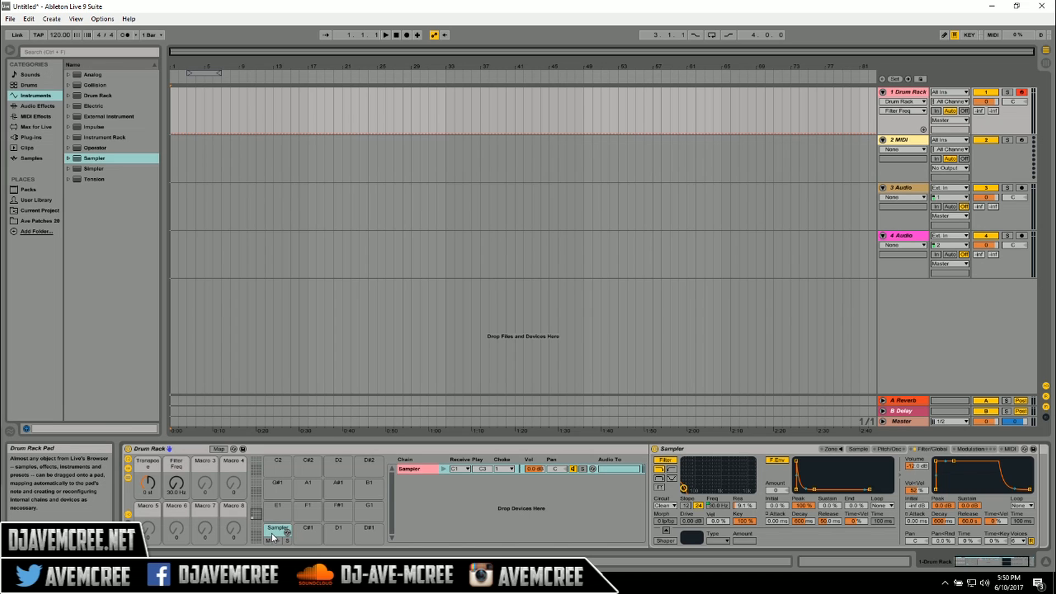
Save the Drum Rack as a preset named mpc2kXL and put it in the Slicing folder of the User Library's Defaults
left_click(244, 450)
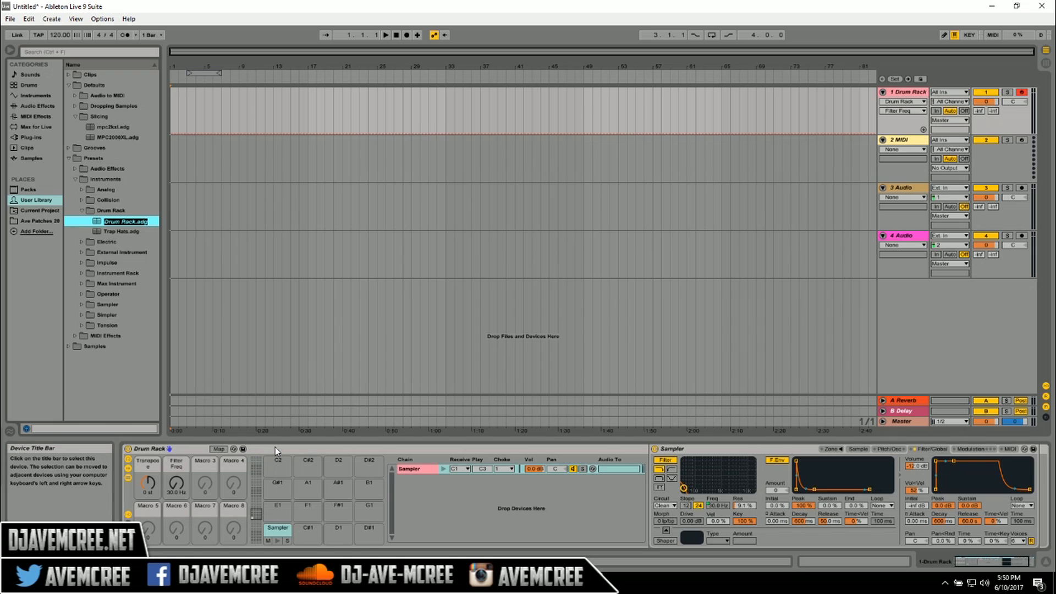
type("mpc2kxl")
key("BackSpace")
key("BackSpace")
type("XL")
key("Return")
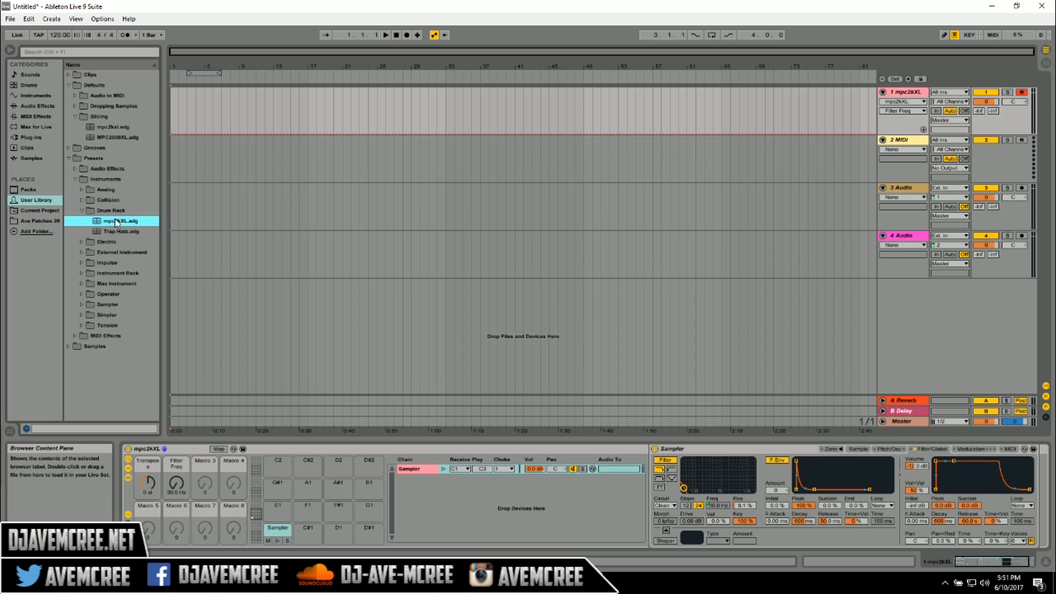
left_click_drag(104, 220, 93, 120)
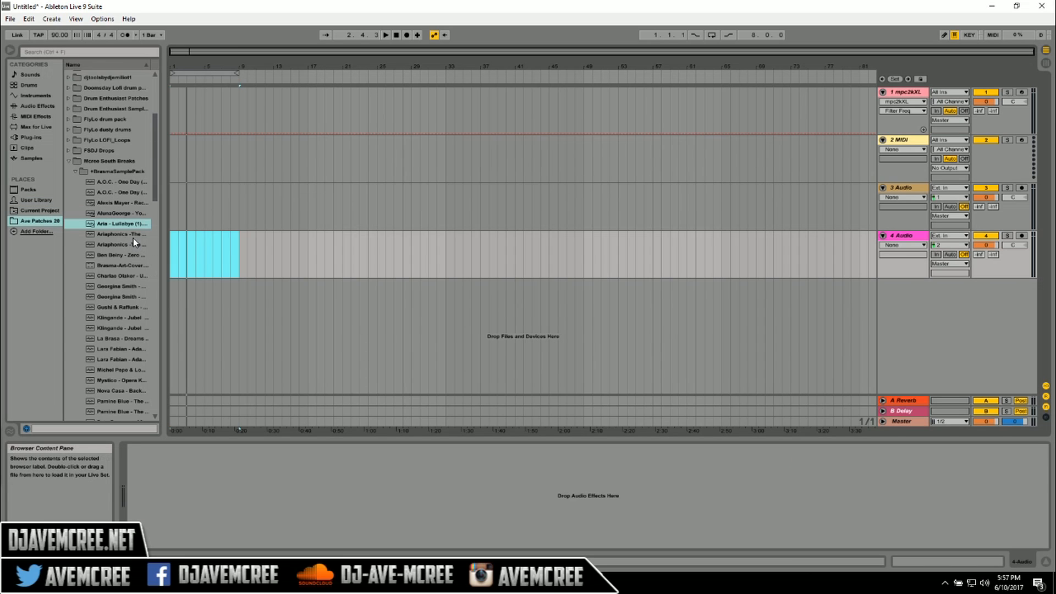
Place the Aria - Lullabye (1) sample from the BrasmaSamplePack folder at the start of the 4 Audio track
left_click_drag(121, 224, 175, 254)
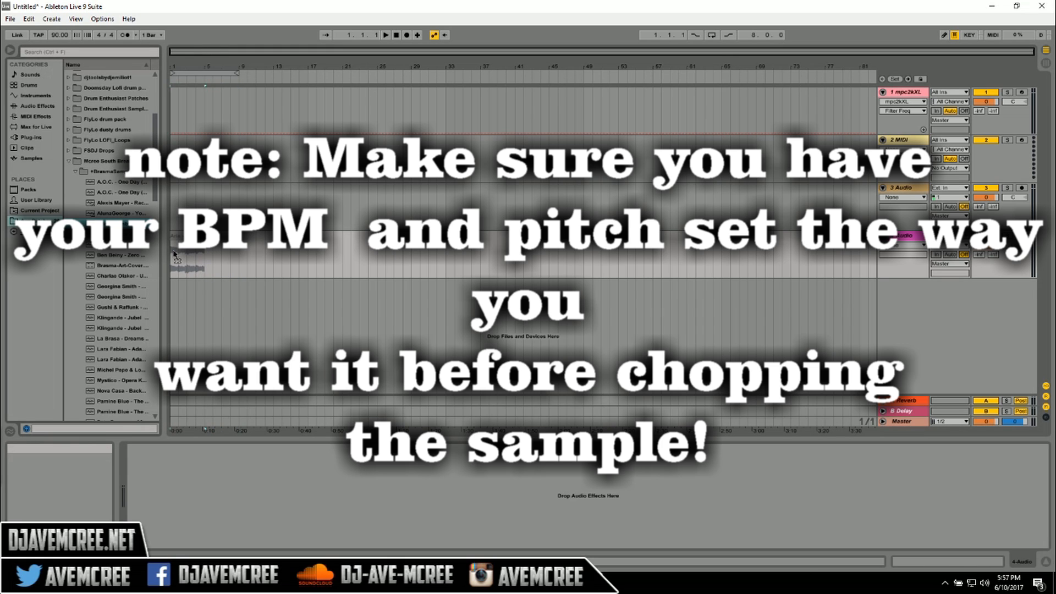
Drop the Aria - Lullabye sample at the start of the 4 Audio track and shorten the arrangement loop to 4 bars
left_click_drag(175, 254, 176, 256)
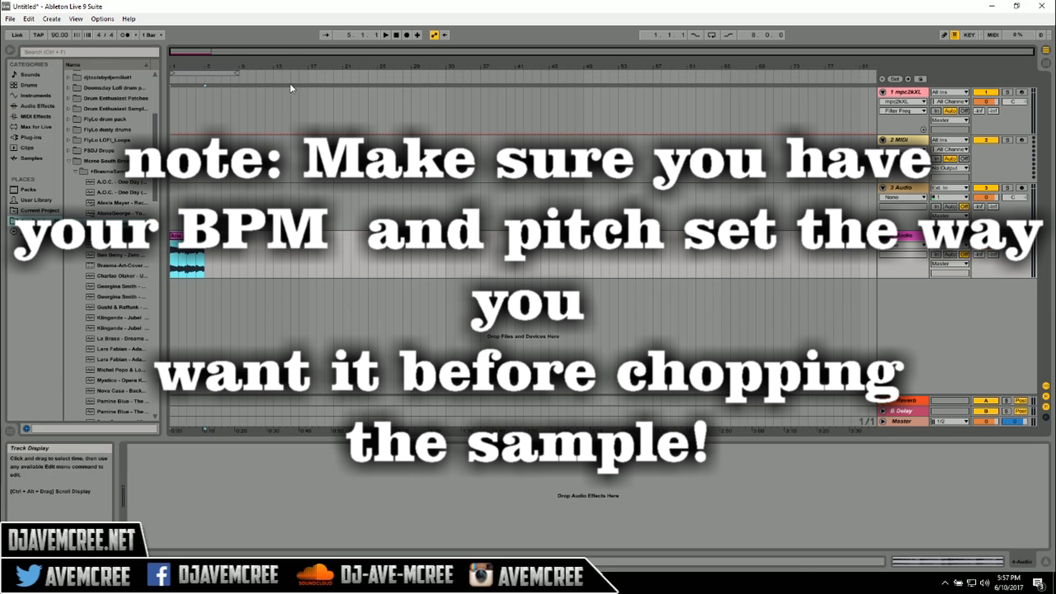
left_click_drag(237, 73, 205, 73)
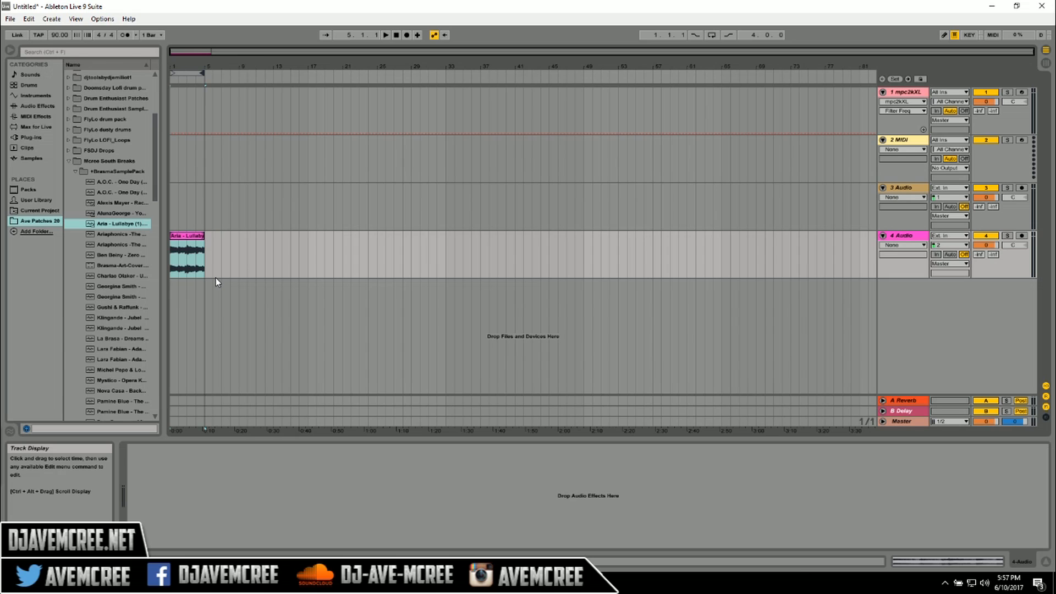
Slice the Aria - Lullabye clip to a new MIDI track with one slice per 1/4 Note and the mpc2kXL slicing preset
right_click(195, 237)
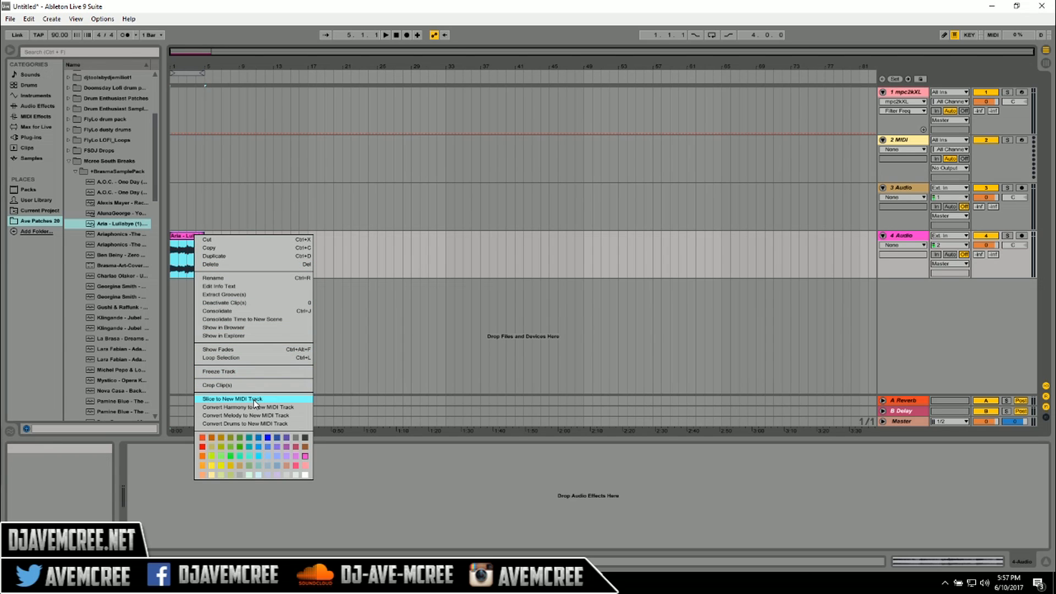
left_click(253, 401)
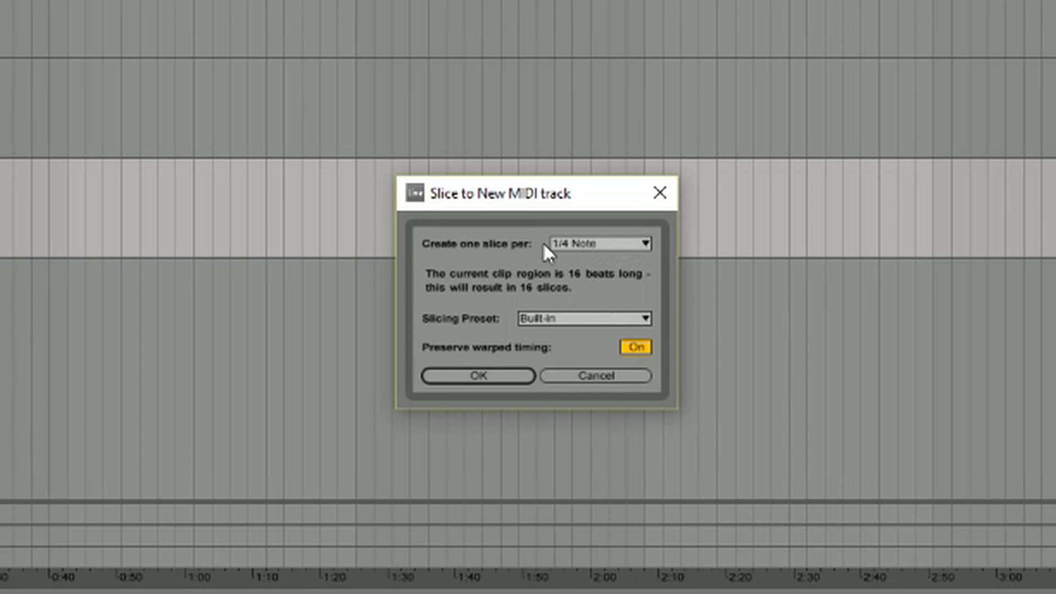
left_click(645, 244)
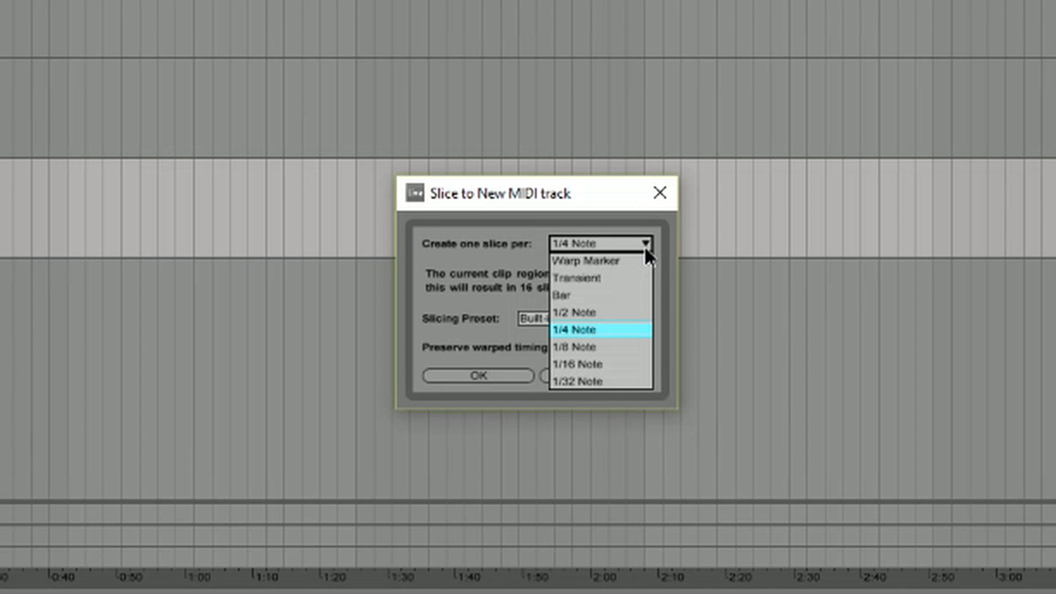
left_click(602, 331)
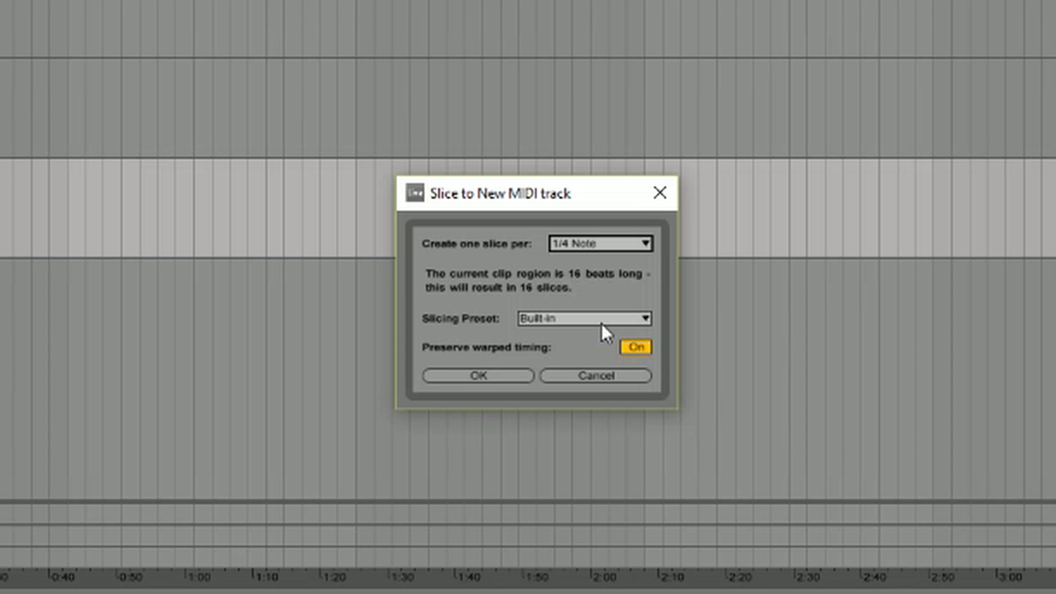
left_click(647, 321)
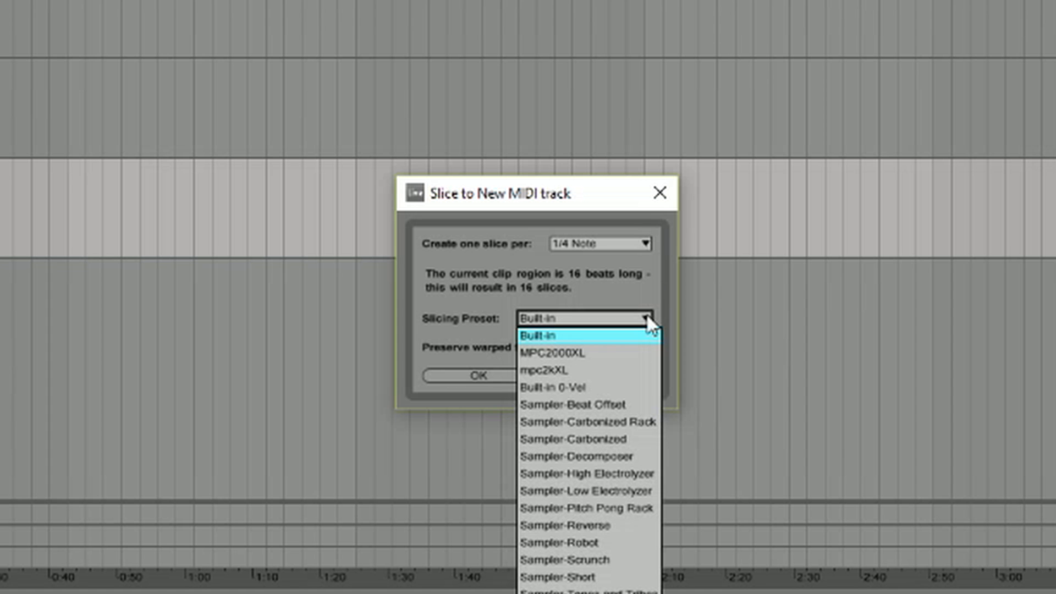
left_click(600, 377)
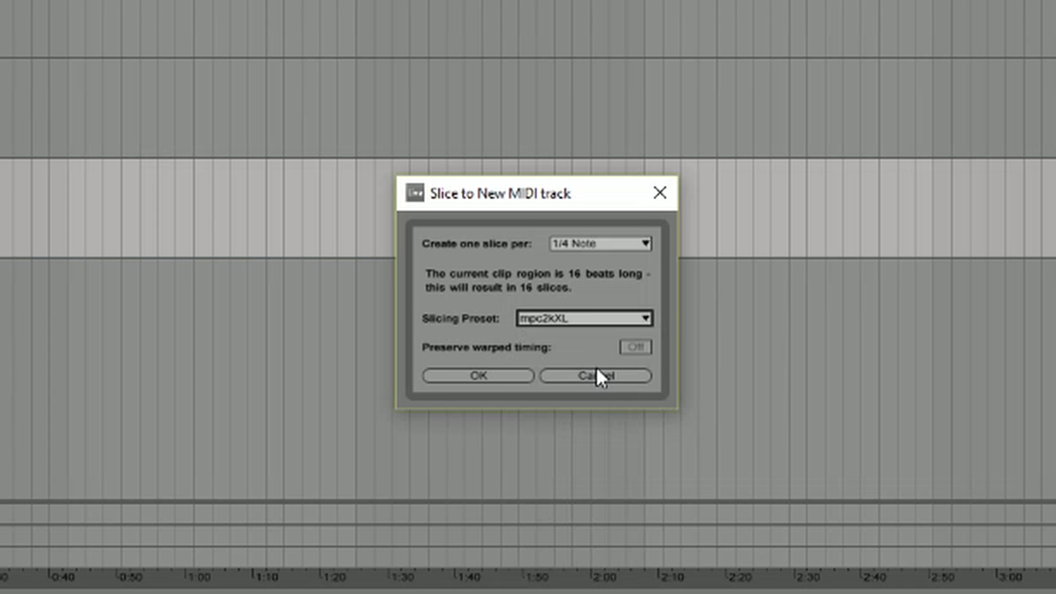
left_click(498, 374)
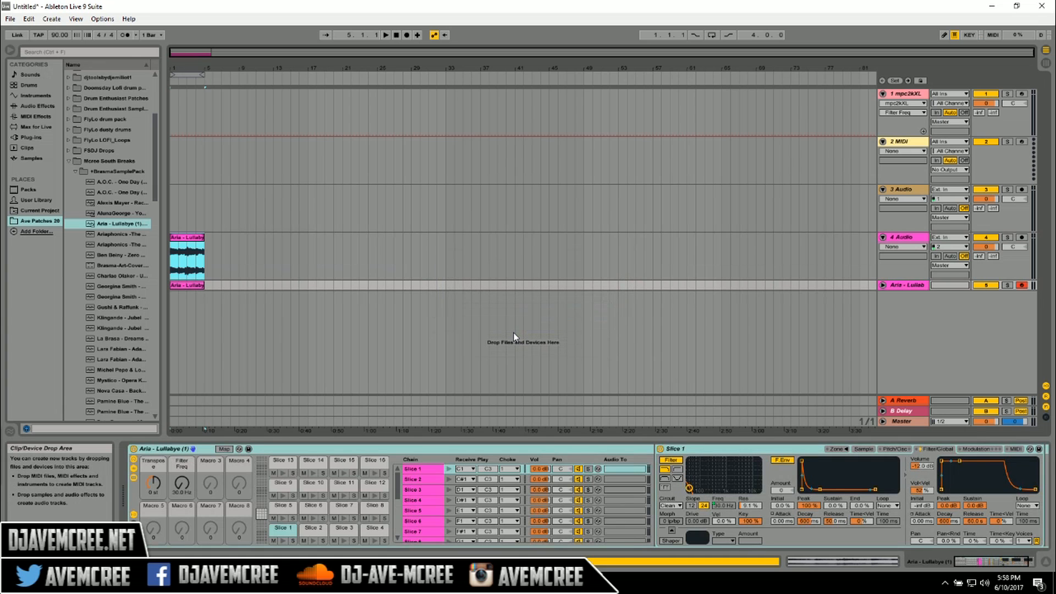
Raise the Filter Freq macro of the sliced Aria - Lullabye rack to open up the filter
left_click_drag(178, 488, 178, 469)
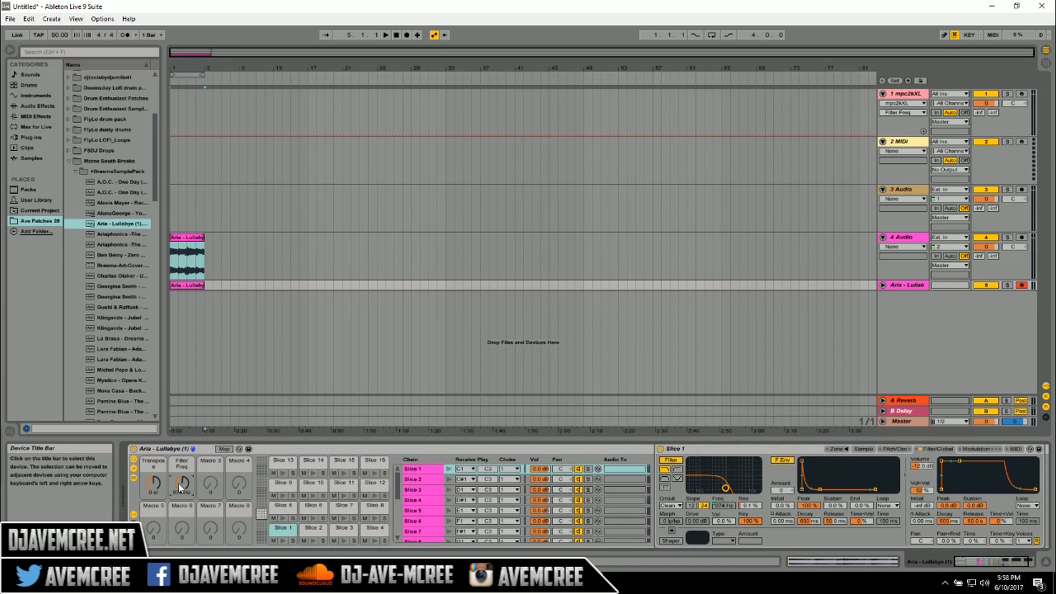
left_click_drag(180, 487, 180, 459)
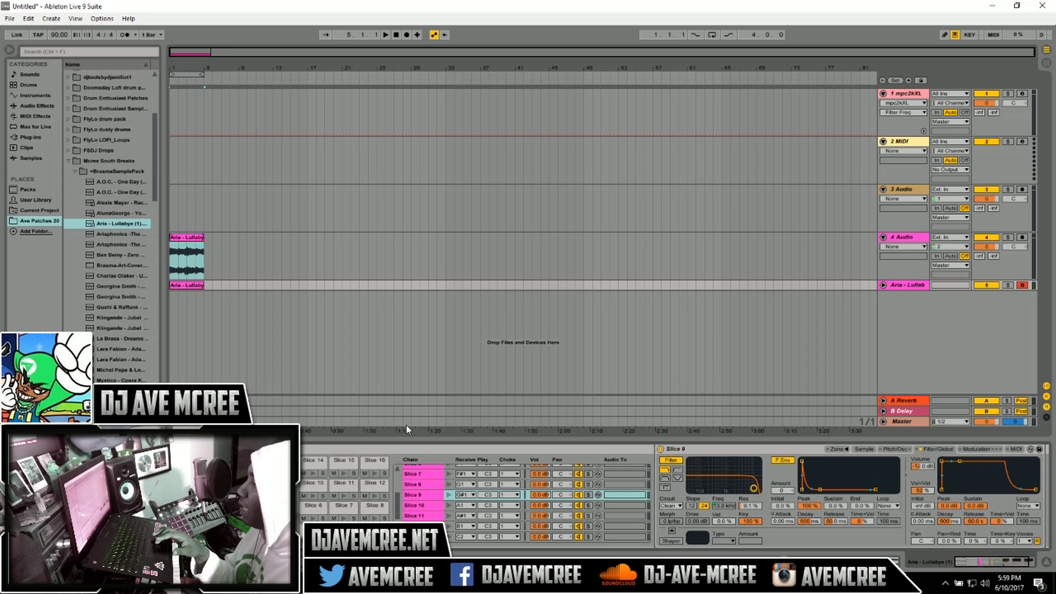
Unfold the sliced Aria - Lullabye MIDI track and delete its MIDI clip
left_click(883, 285)
right_click(180, 286)
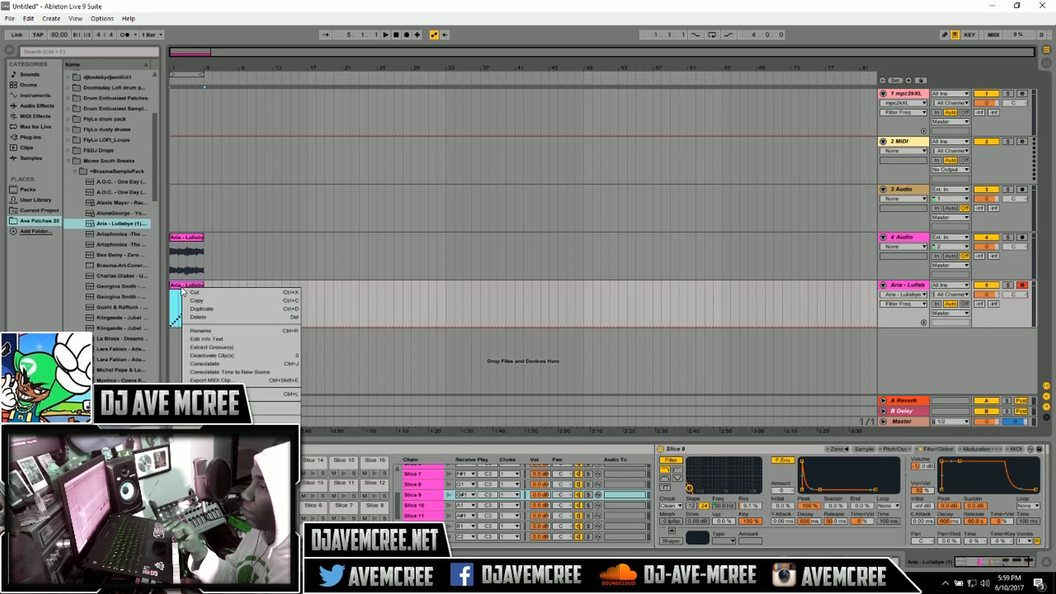
left_click(198, 318)
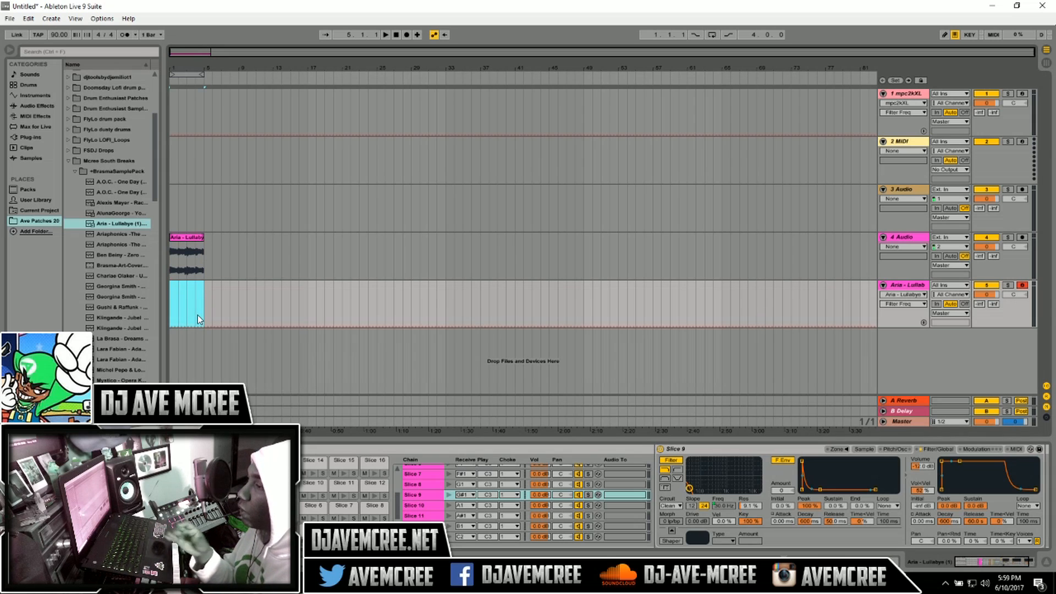